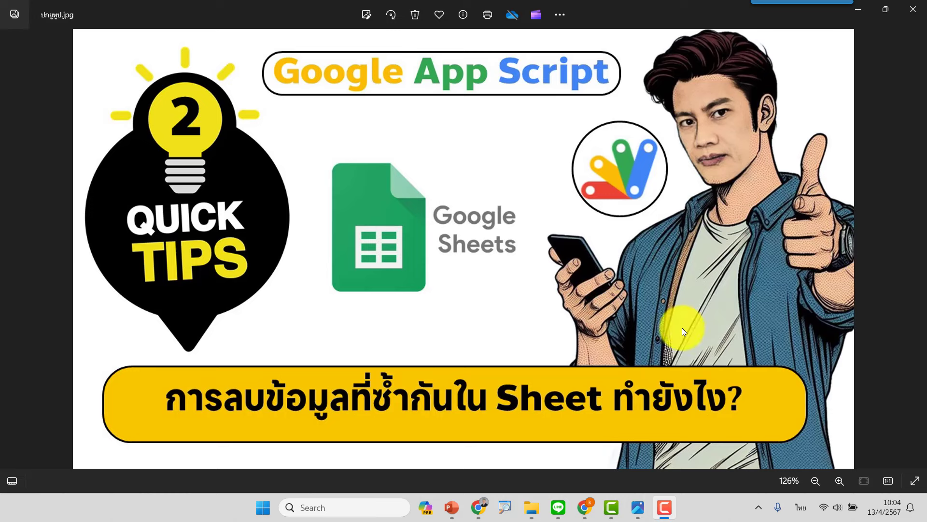
# - Bring the ข้อมูล spreadsheet forward and select the first contact blocks, A2:F13 and A14:F25
pyautogui.click(584, 507)
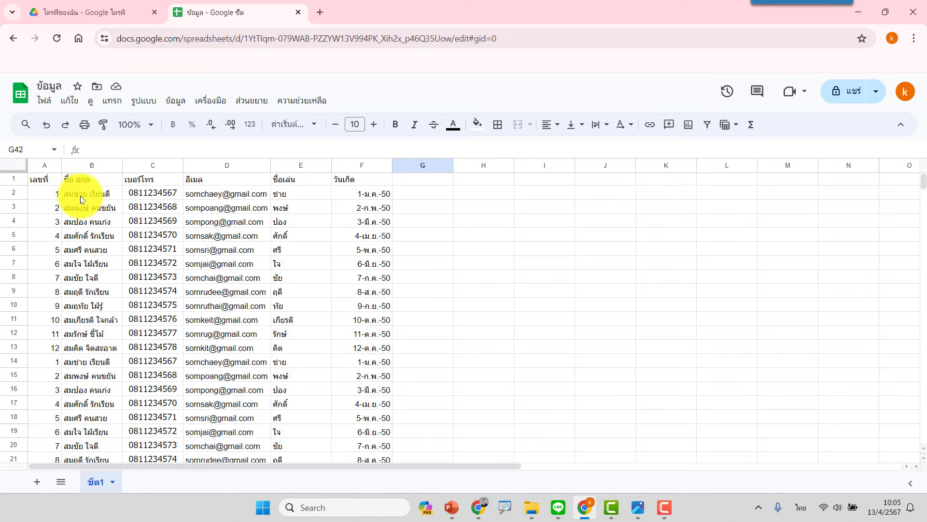
pyautogui.moveTo(47, 197); pyautogui.dragTo(278, 314)
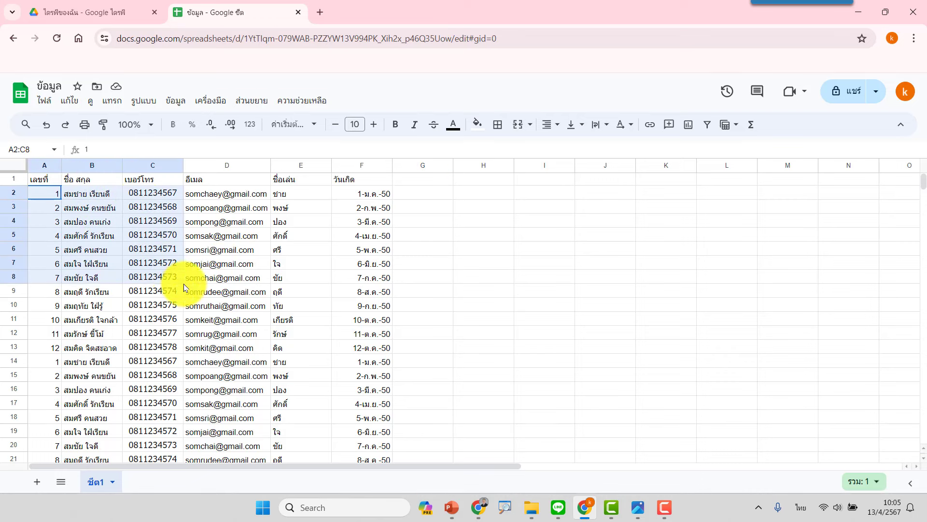
pyautogui.moveTo(278, 311); pyautogui.dragTo(425, 349)
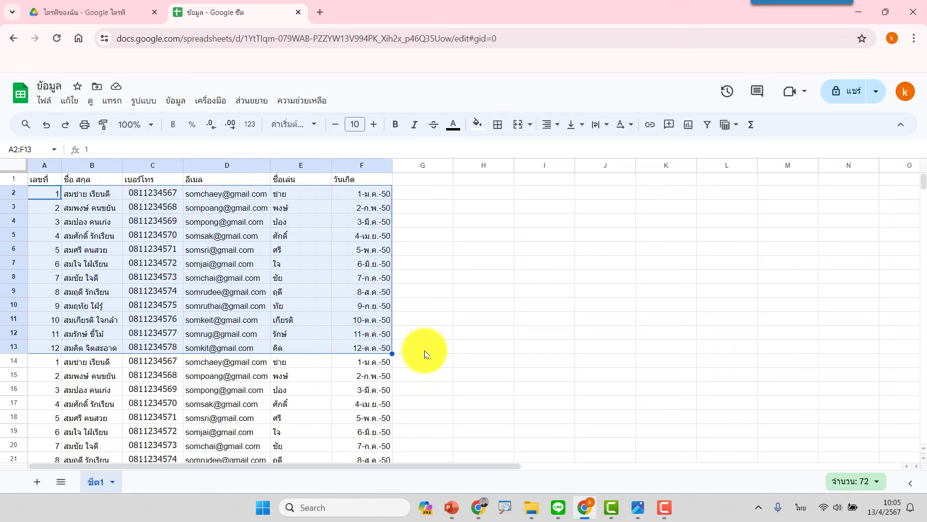
pyautogui.scroll(-5, 326, 380)
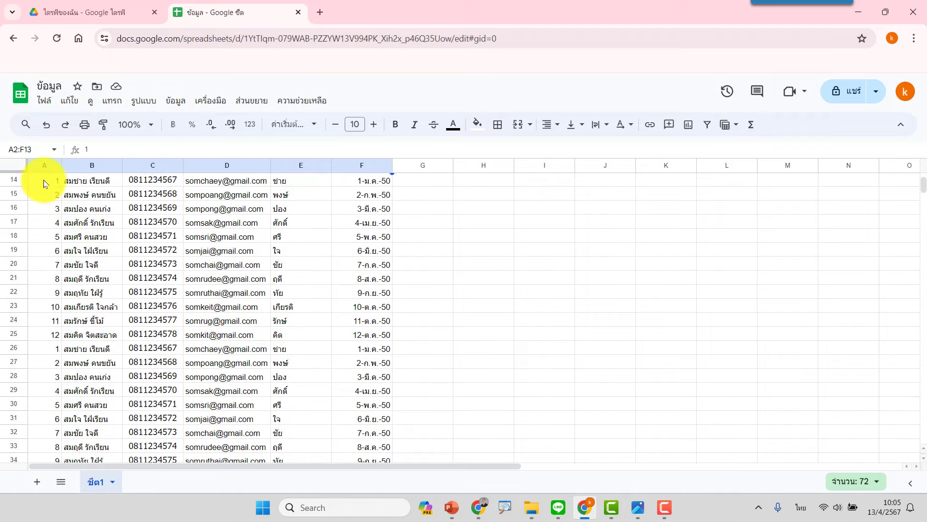
pyautogui.moveTo(43, 182); pyautogui.dragTo(355, 336)
pyautogui.scroll(-2, 347, 338)
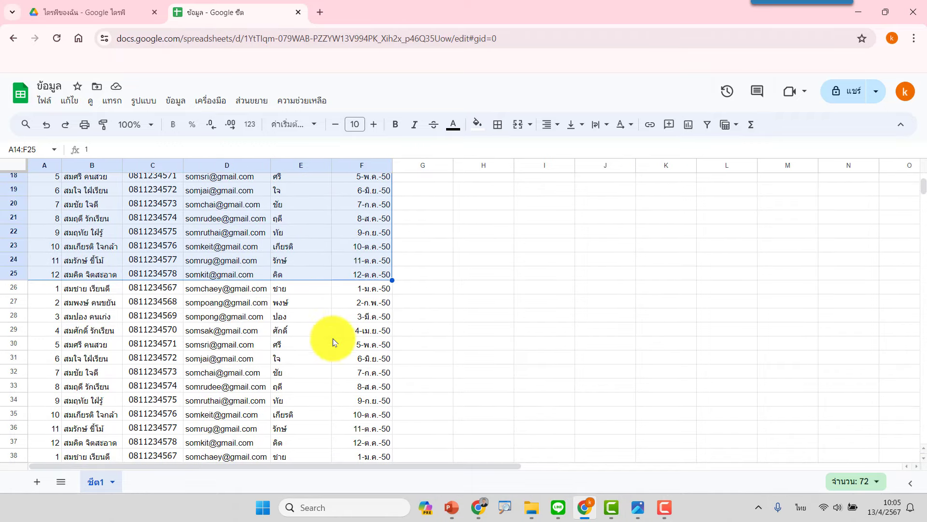
# - Select the repeated block starting at row 26, then clear the selection and dismiss the contact card
pyautogui.moveTo(39, 288); pyautogui.dragTo(317, 416)
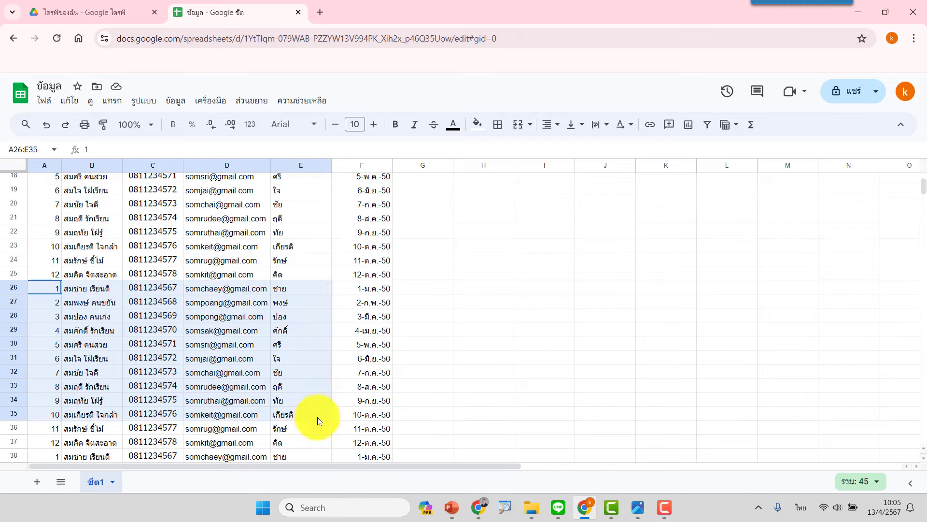
pyautogui.scroll(-6, 324, 382)
pyautogui.scroll(7, 247, 315)
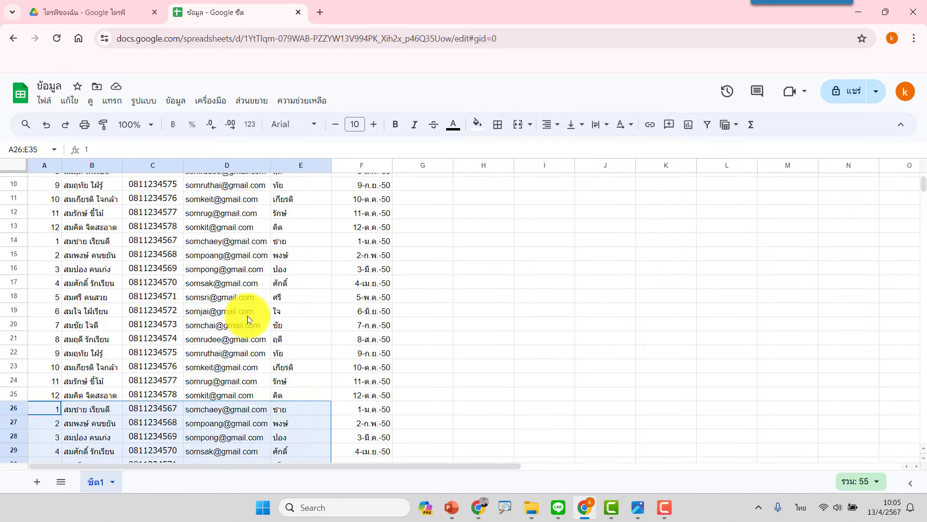
pyautogui.scroll(5, 247, 315)
pyautogui.click(208, 276)
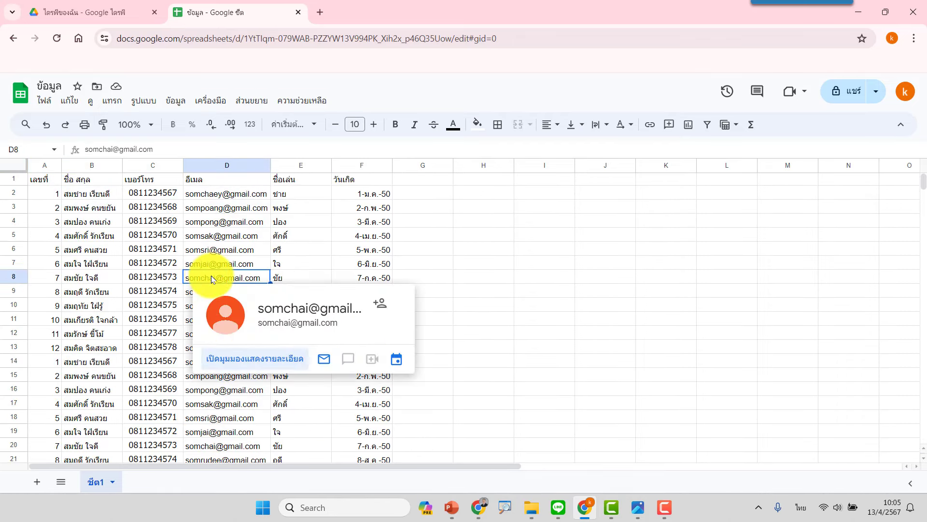
pyautogui.click(316, 194)
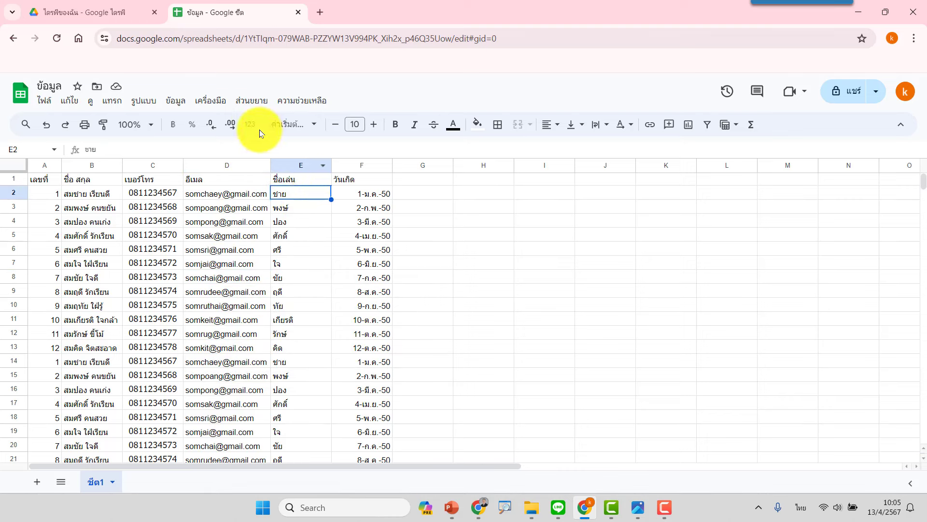
# - Create an Apps Script project from Extensions and open Apps Script Training from the Help menu
pyautogui.click(250, 102)
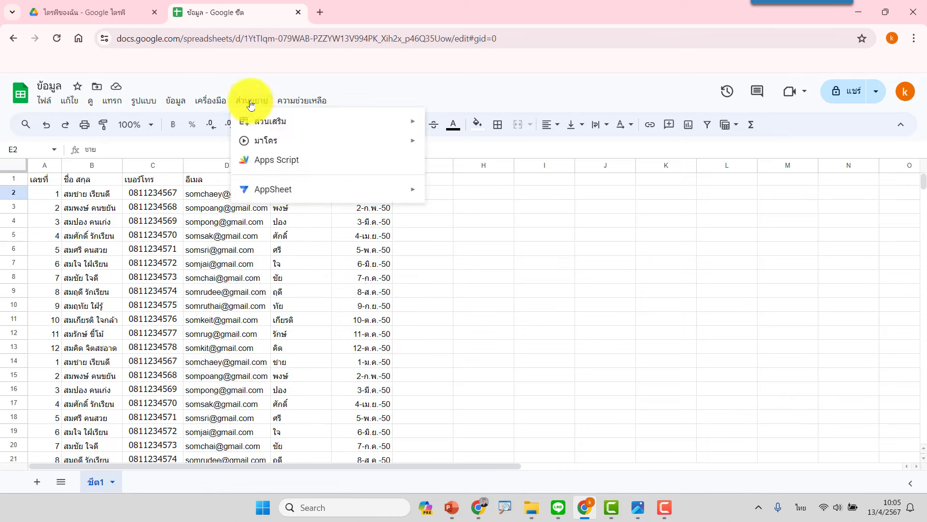
pyautogui.click(287, 162)
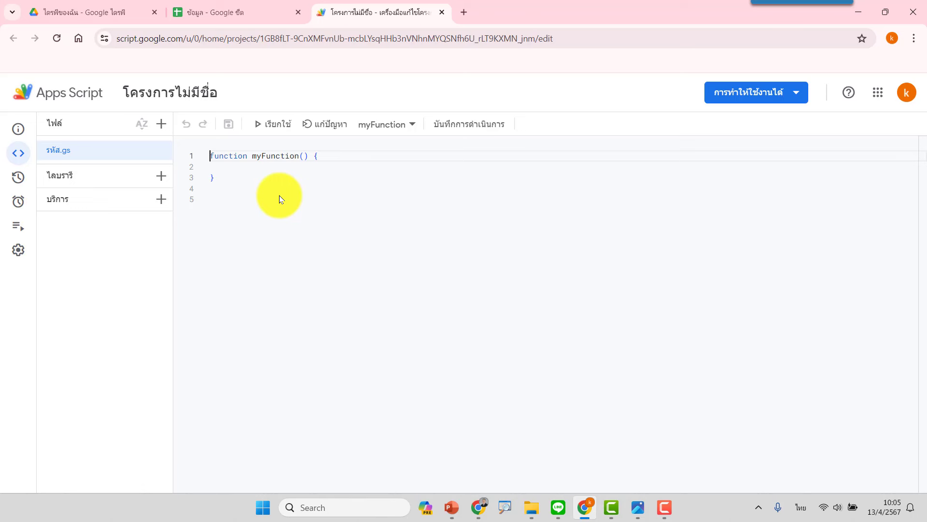
pyautogui.click(850, 96)
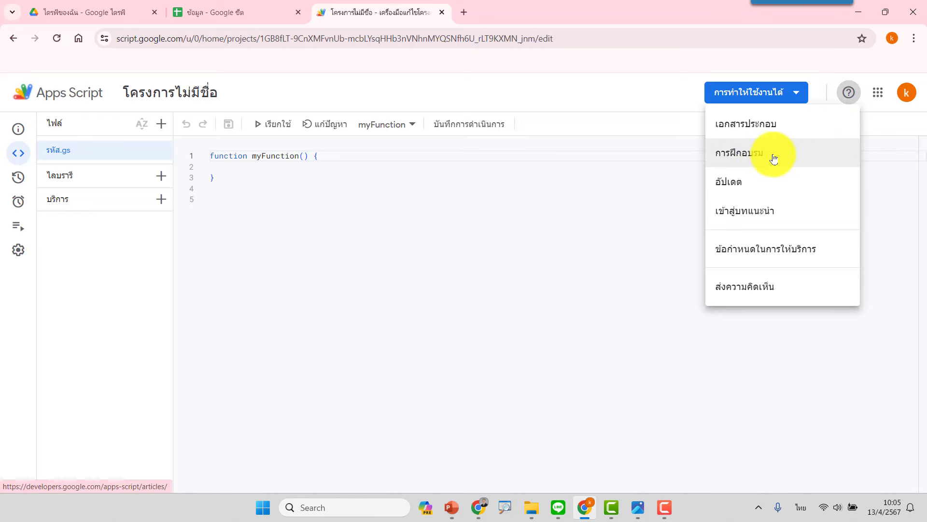
pyautogui.click(749, 157)
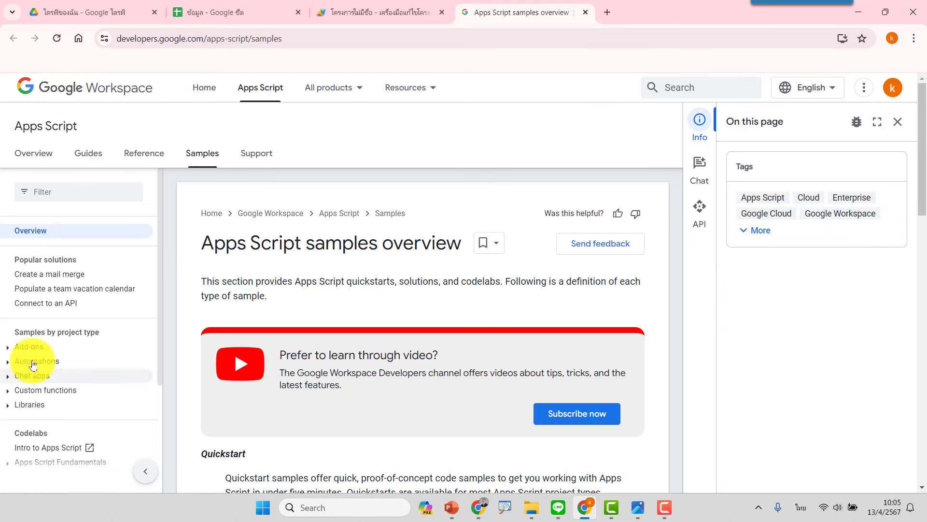
# - Open the Libraries quickstart from the samples list and scroll down to its code sample
pyautogui.scroll(-1, 82, 410)
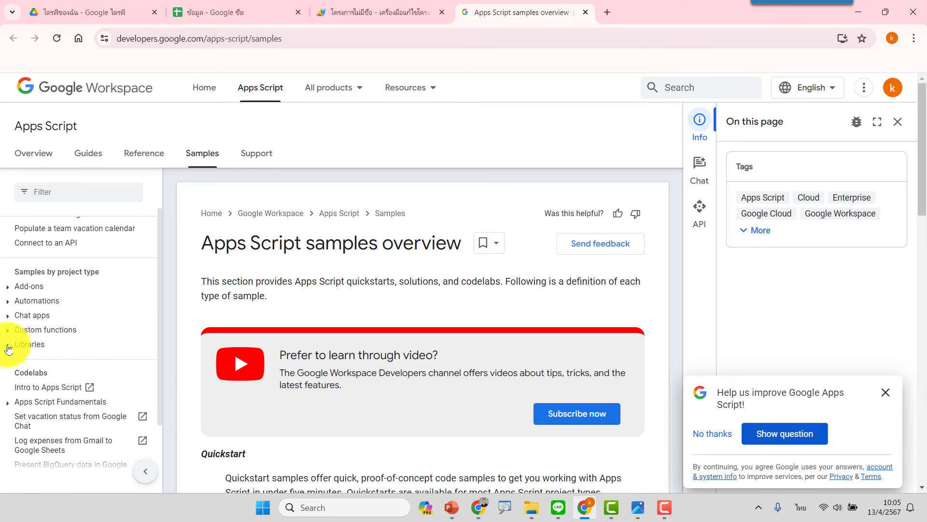
pyautogui.click(10, 350)
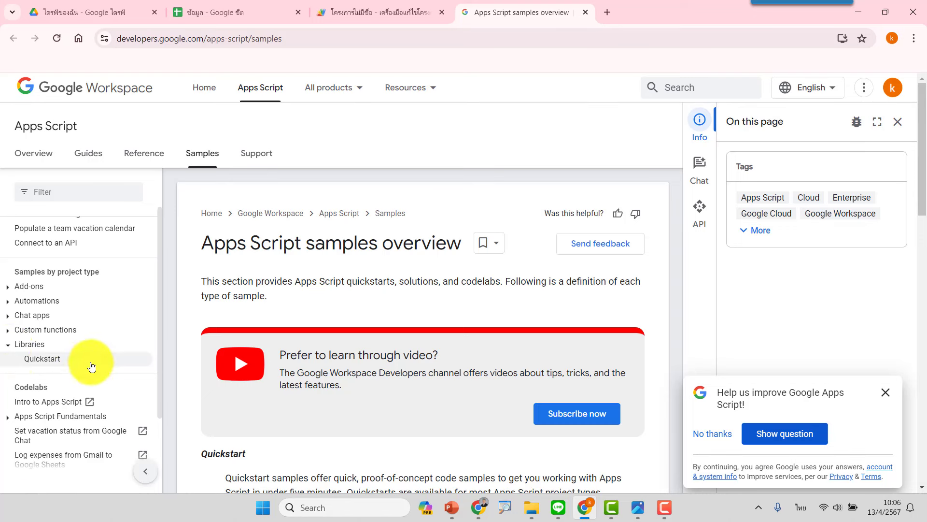
pyautogui.click(53, 363)
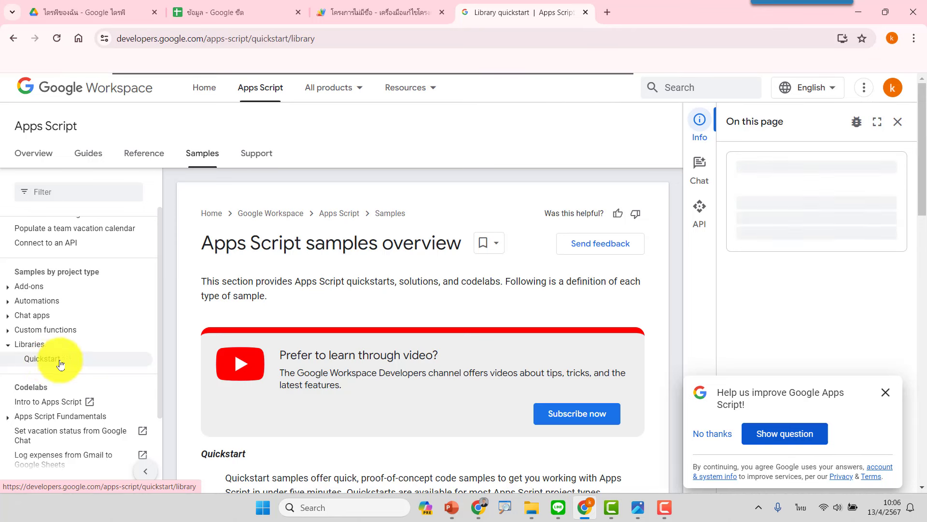
pyautogui.scroll(-2, 480, 338)
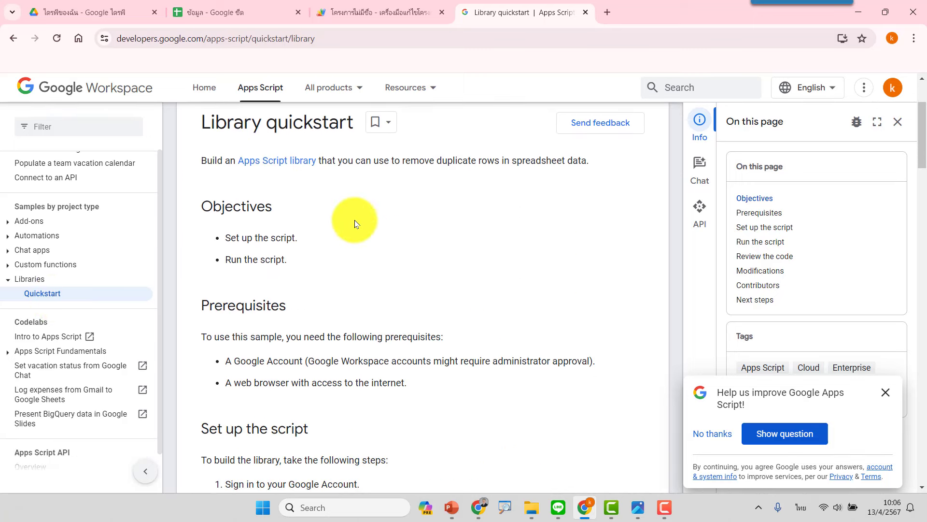
pyautogui.scroll(-1, 434, 283)
pyautogui.scroll(-2, 434, 283)
pyautogui.scroll(-2, 434, 279)
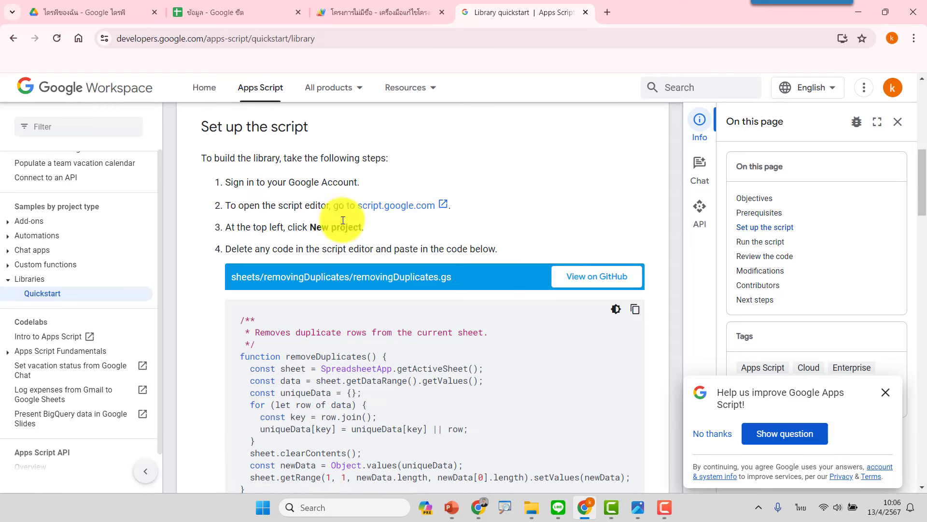
pyautogui.scroll(-1, 571, 194)
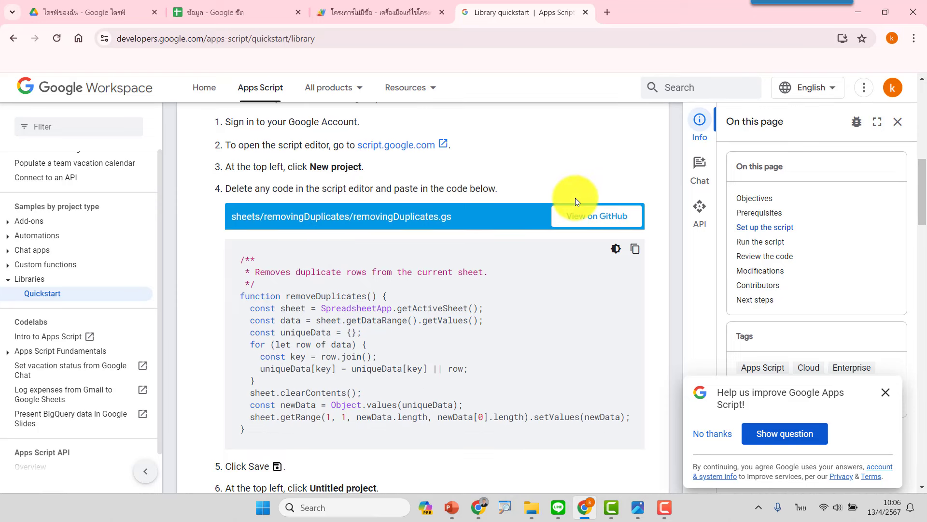
pyautogui.scroll(-1, 575, 198)
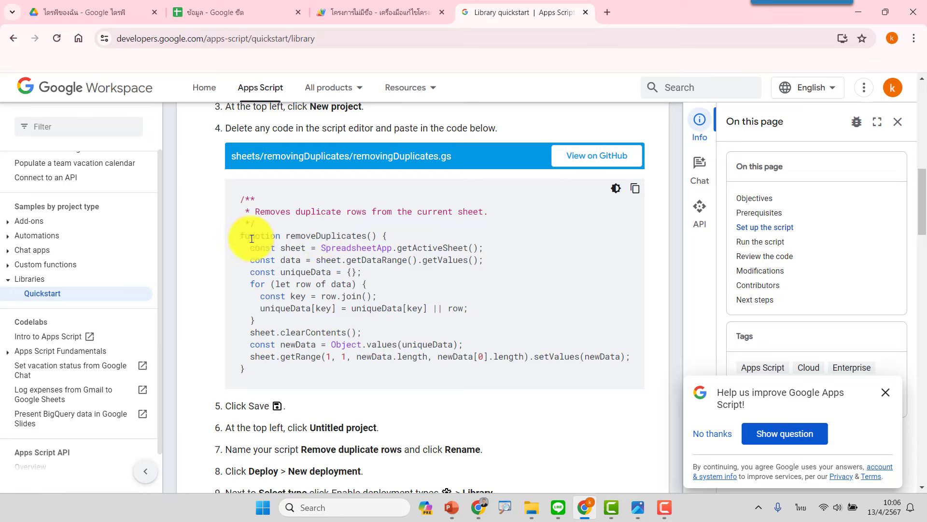
# - Copy the removeDuplicates function code and return to the Apps Script project
pyautogui.moveTo(240, 236)
pyautogui.mouseDown()
pyautogui.moveTo(292, 262)
pyautogui.moveTo(283, 372)
pyautogui.mouseUp()
pyautogui.hotkey('ctrl', 'c')
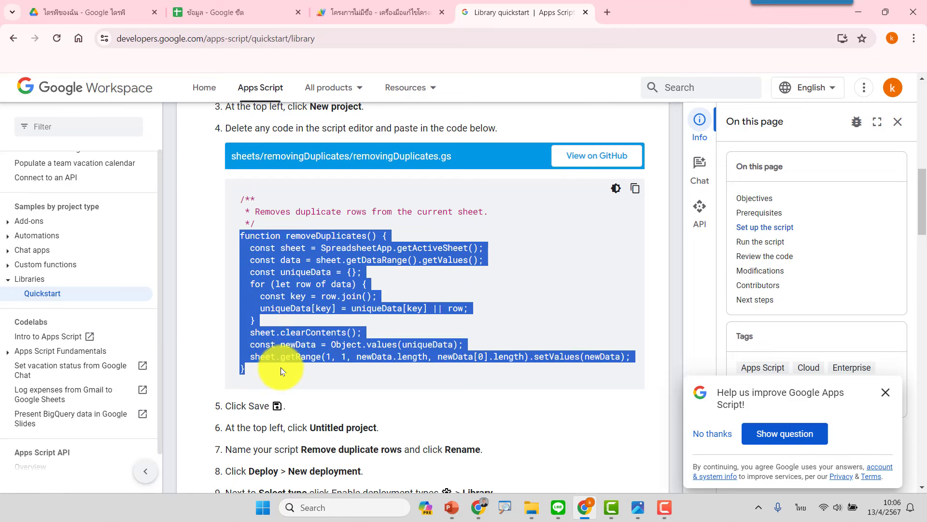
pyautogui.rightClick(322, 265)
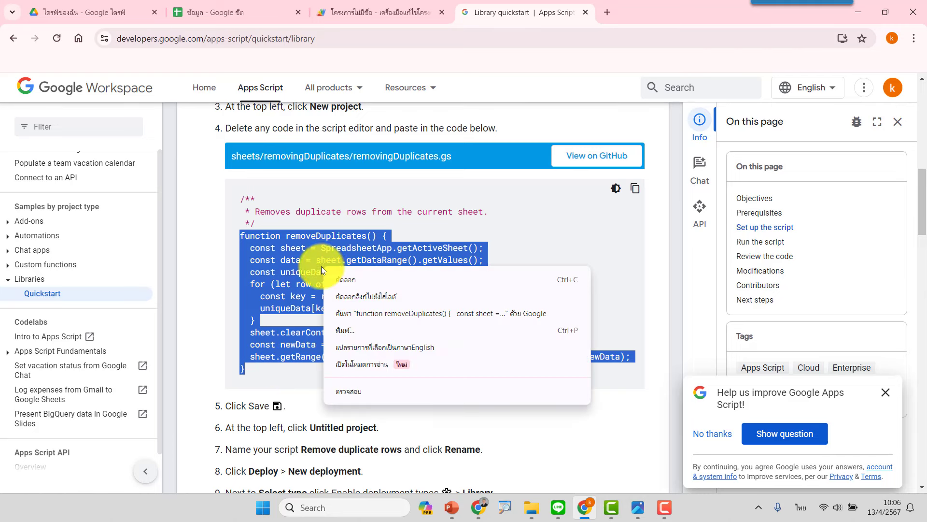
pyautogui.click(343, 280)
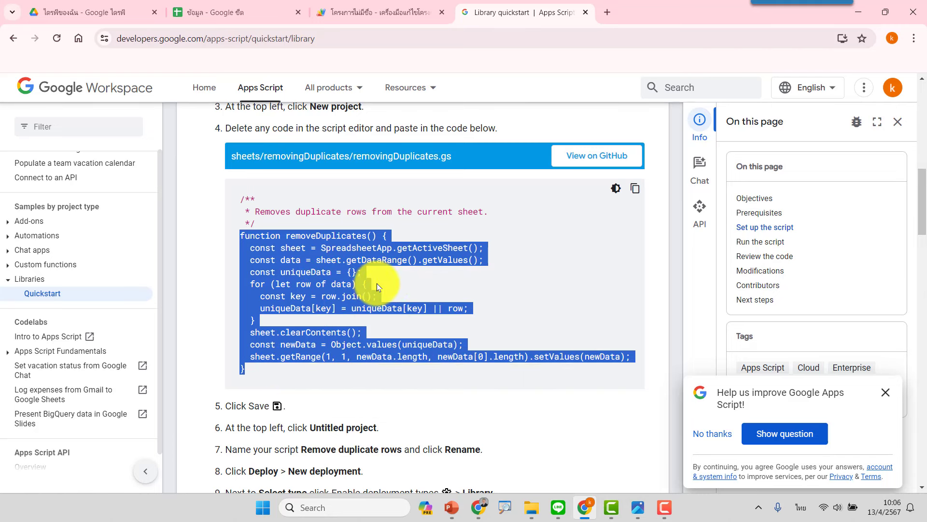
pyautogui.click(382, 4)
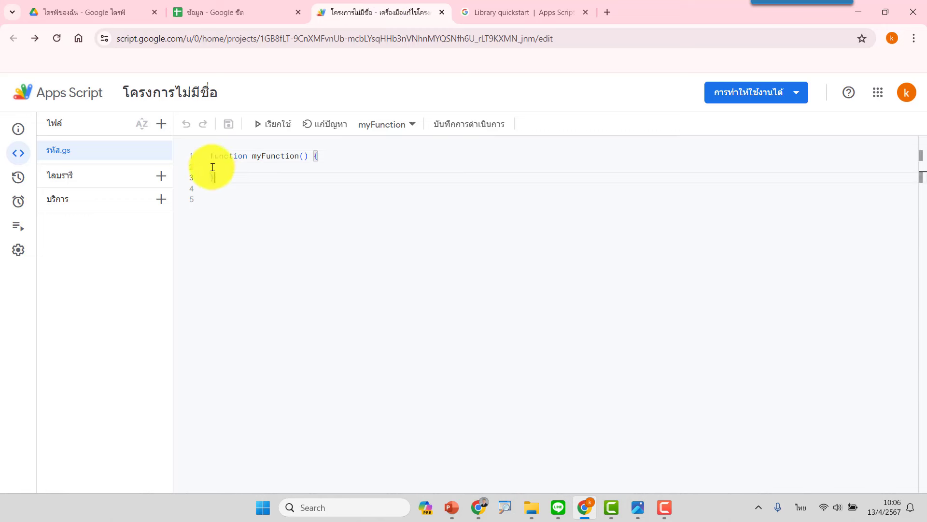
# - Replace the default myFunction with the pasted removeDuplicates code, save the project, and run it
pyautogui.moveTo(214, 177); pyautogui.dragTo(210, 156)
pyautogui.press('Delete')
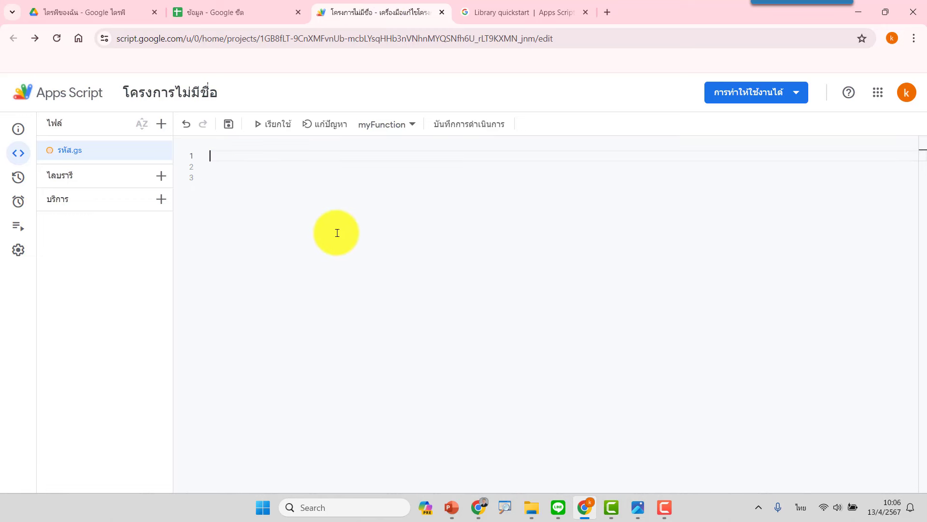
pyautogui.hotkey('ctrl', 'v')
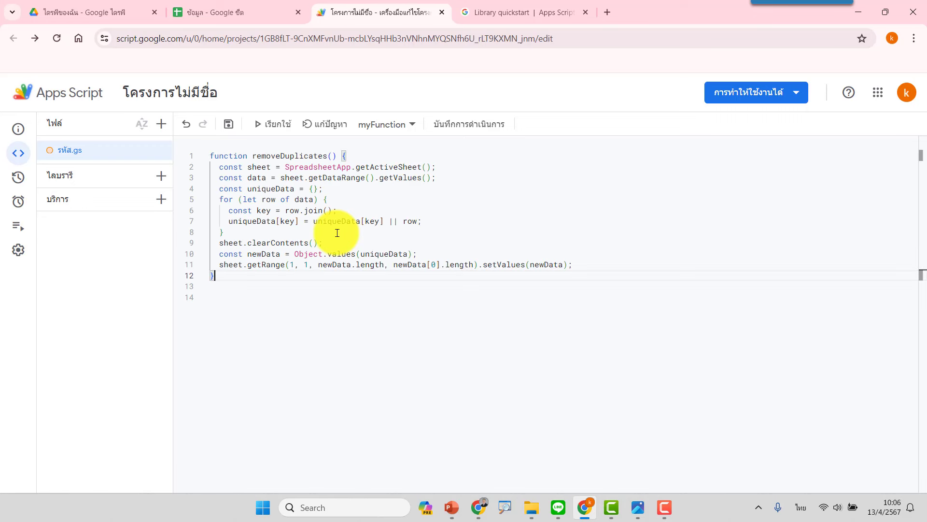
pyautogui.click(413, 339)
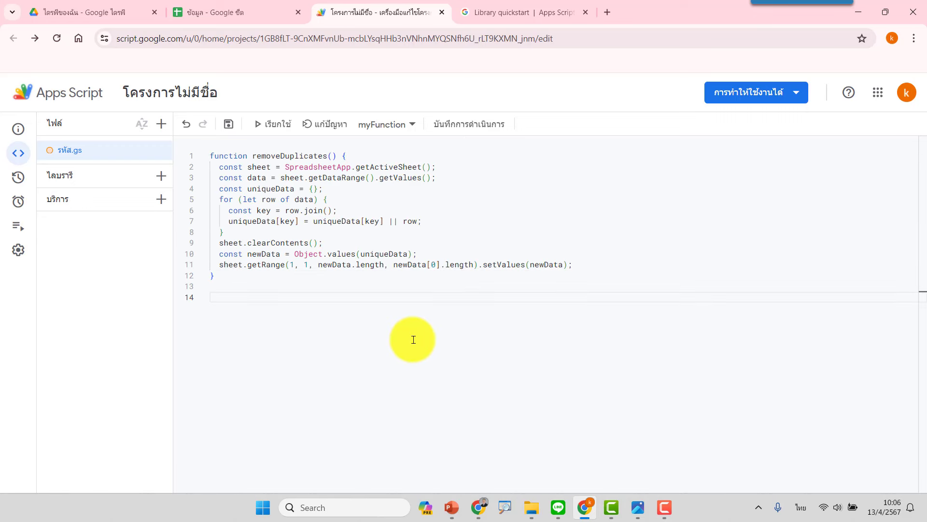
pyautogui.click(231, 126)
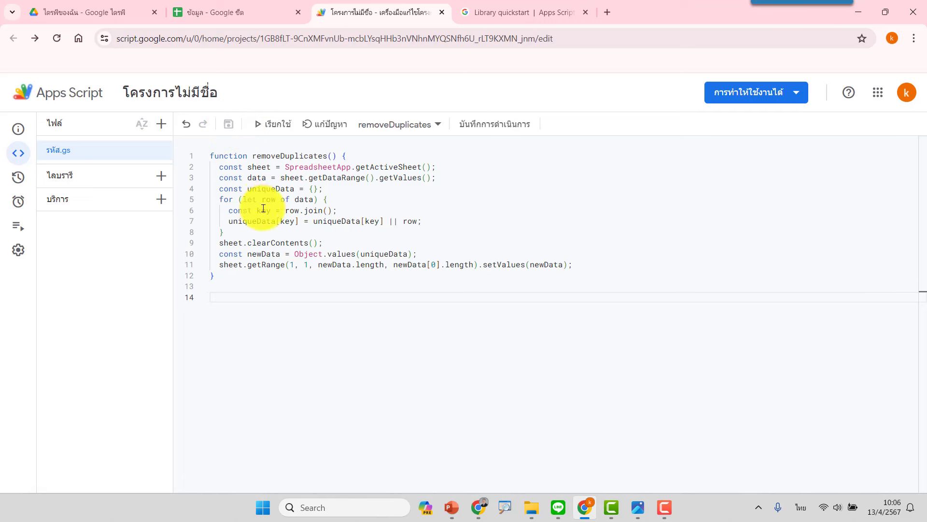
pyautogui.click(264, 124)
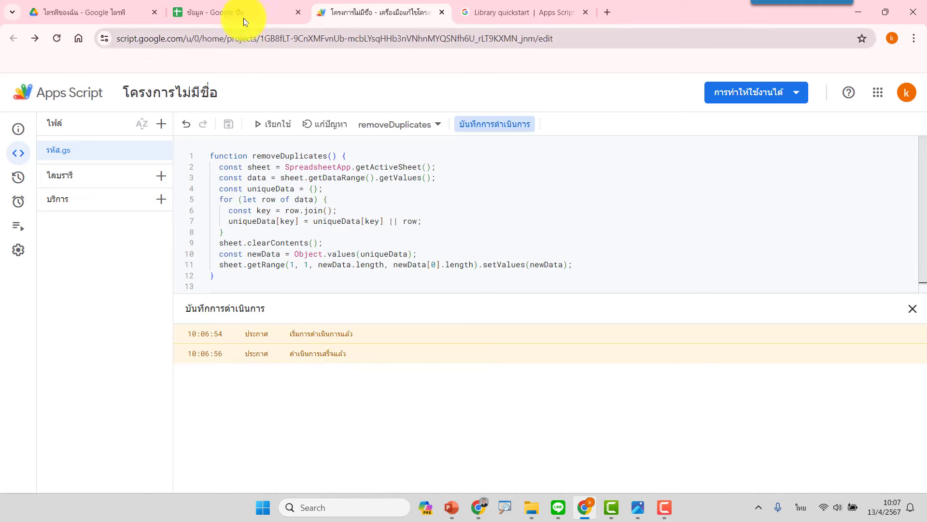
# - Check that the ข้อมูล sheet now holds twelve unique rows in A2:F13, then return to Apps Script
pyautogui.click(219, 5)
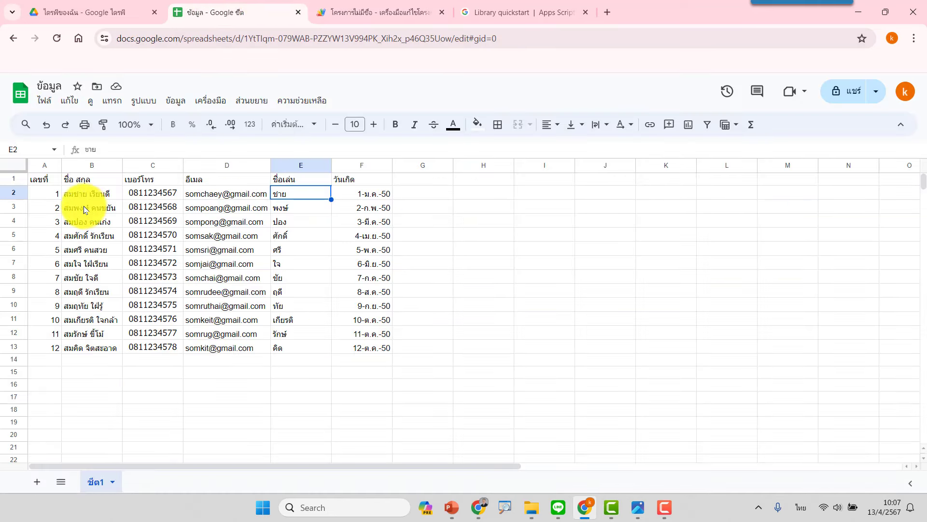
pyautogui.moveTo(44, 196); pyautogui.dragTo(366, 348)
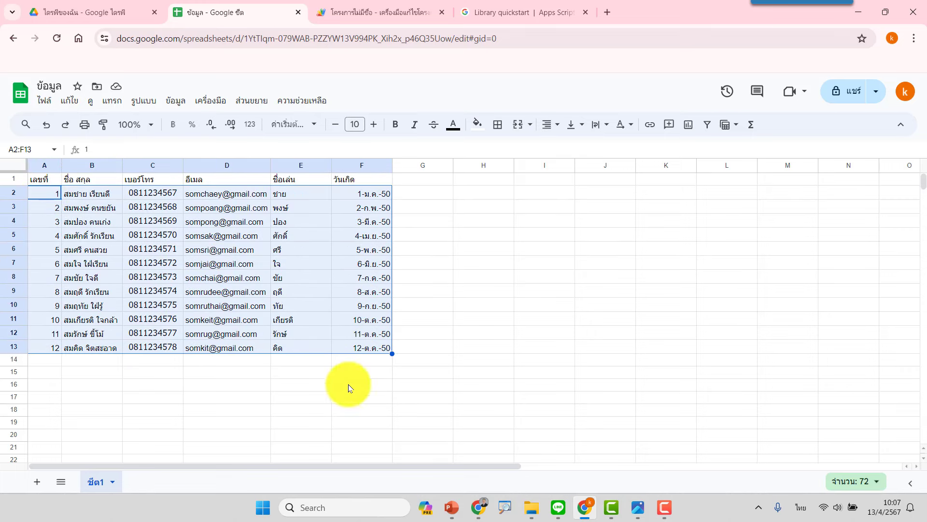
pyautogui.click(317, 385)
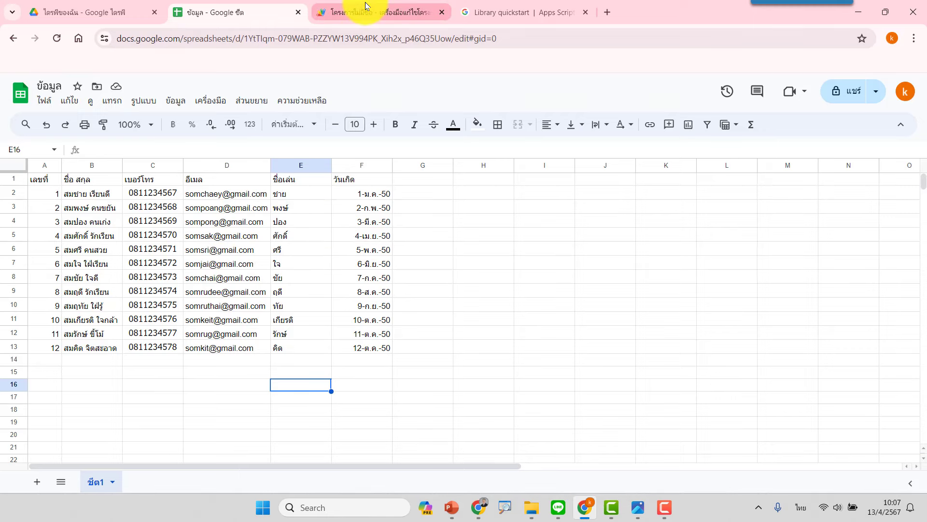
pyautogui.click(372, 12)
# - Close the execution log panel with the Execution log toolbar button
pyautogui.click(912, 308)
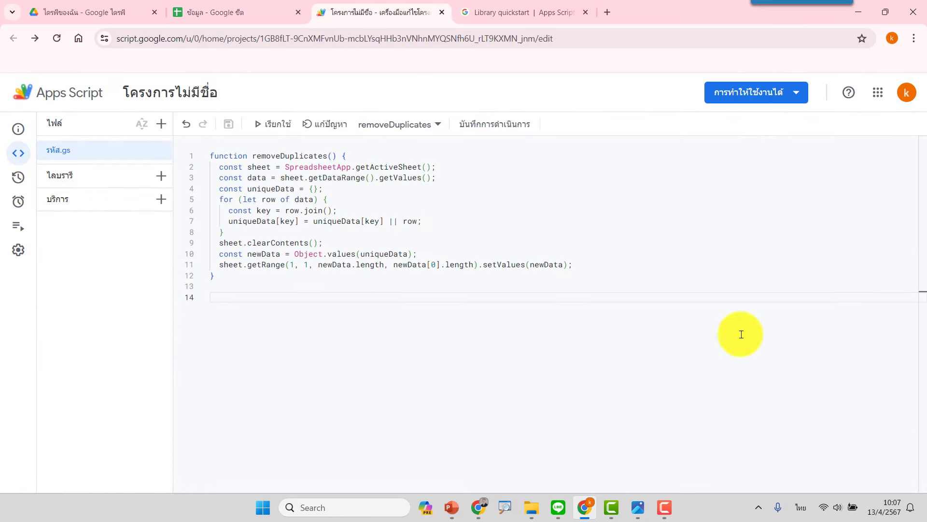